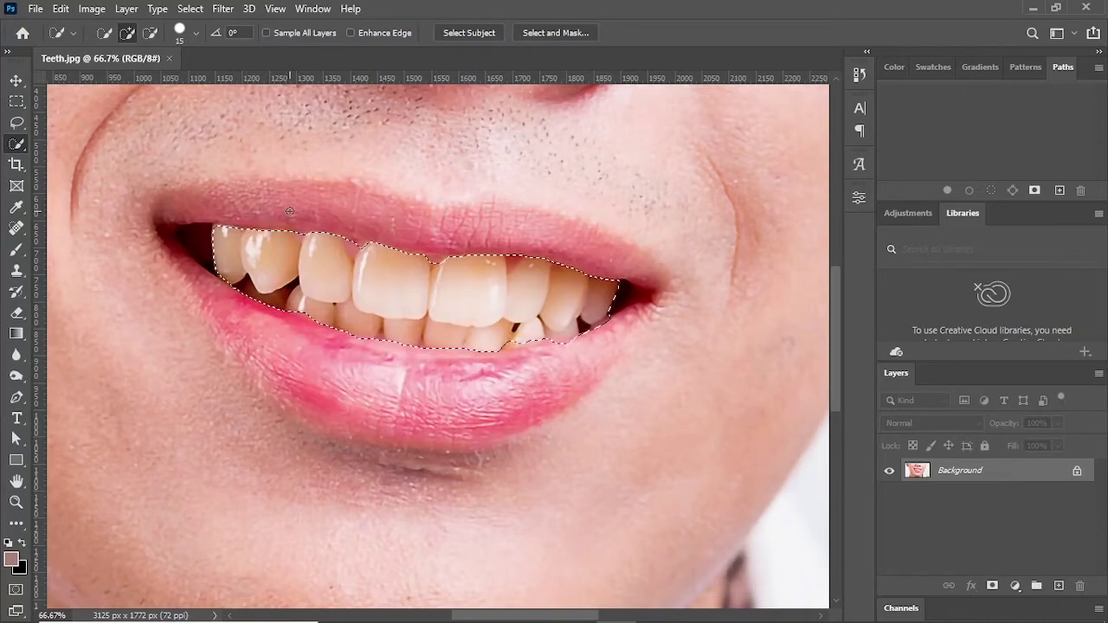
Refine the teeth selection in Select and Mask with Smooth 7, Feather 2.1 px and Shift Edge +8%.
{"action": "key", "text": "alt"}
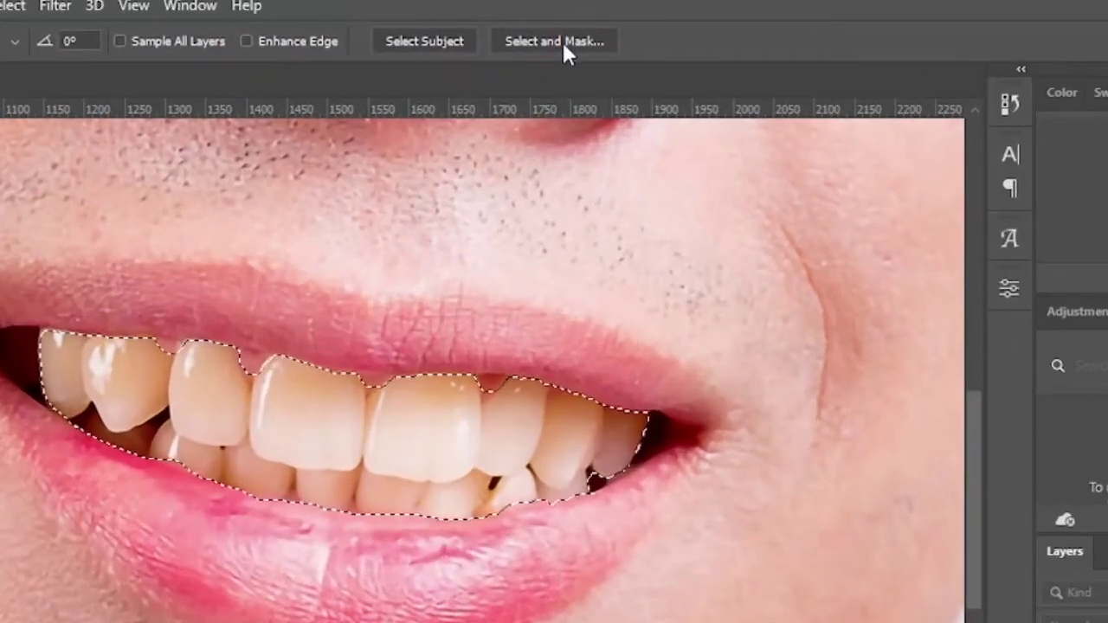
{"action": "left_click", "coordinate": [542, 39]}
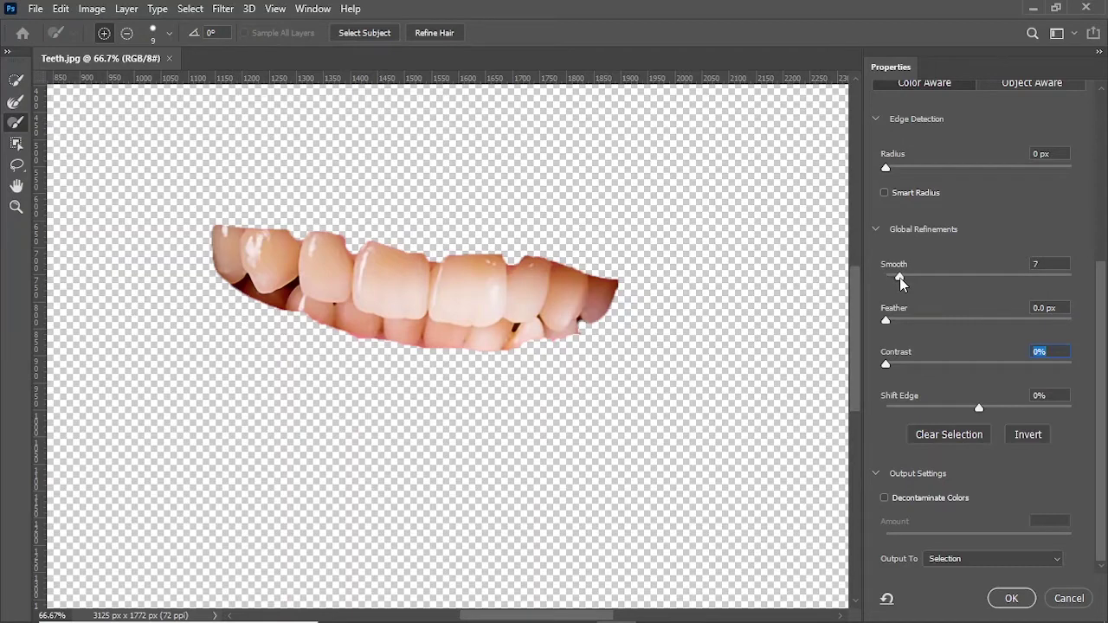
{"action": "left_click", "coordinate": [899, 277]}
{"action": "left_click_drag", "start_coordinate": [887, 320], "coordinate": [897, 321]}
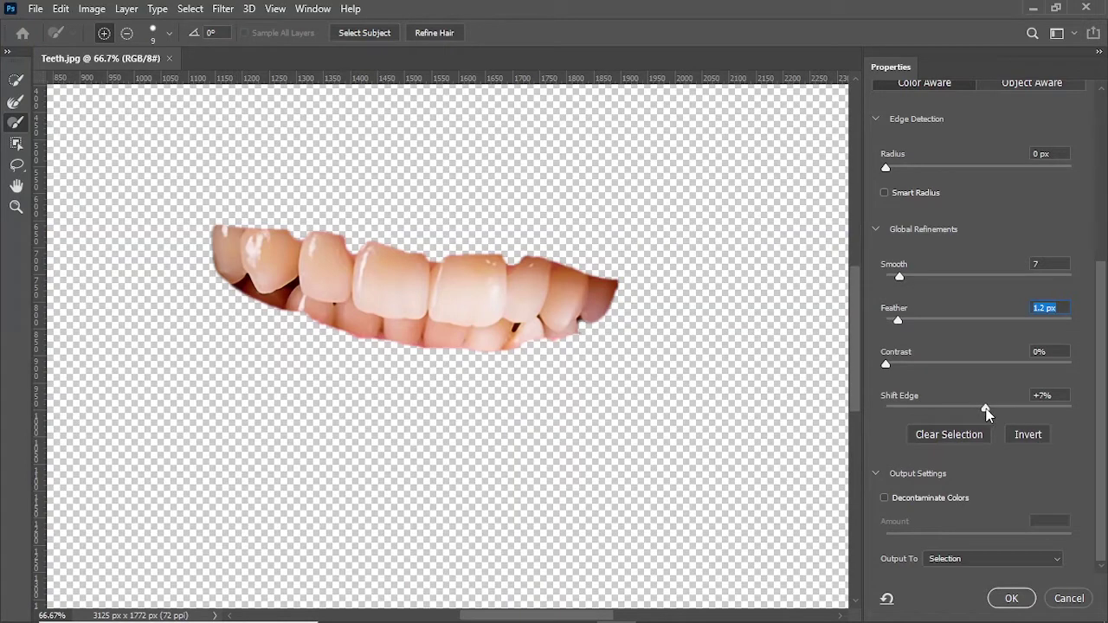
{"action": "left_click_drag", "start_coordinate": [984, 409], "coordinate": [986, 409]}
{"action": "left_click_drag", "start_coordinate": [897, 320], "coordinate": [906, 321]}
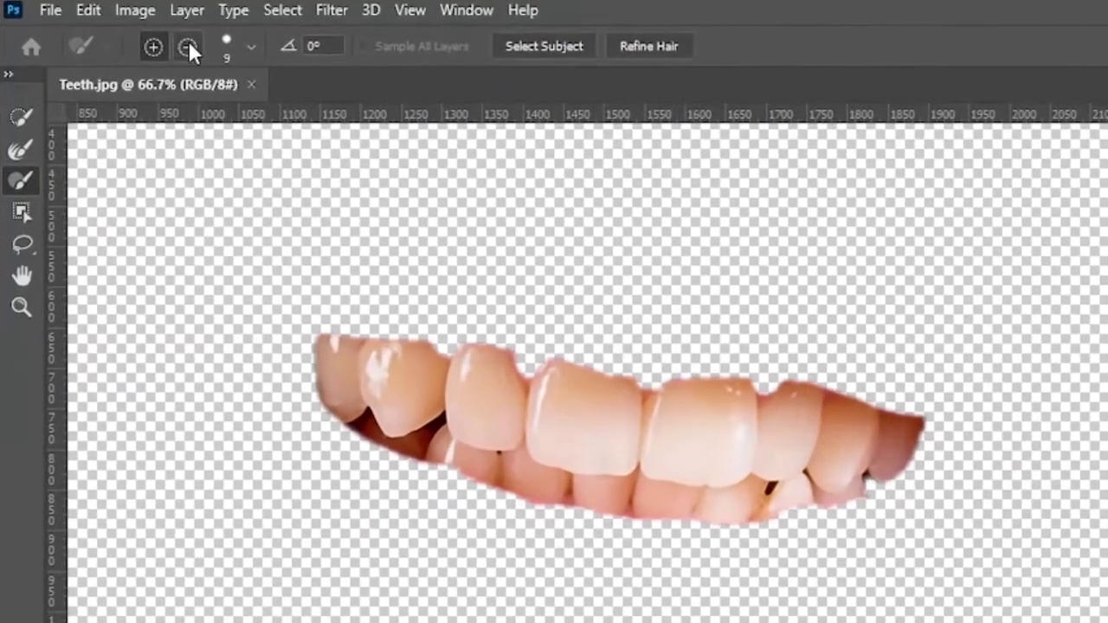
Switch the refinement brush to subtract mode and output the refined teeth edge as a selection.
{"action": "left_click", "coordinate": [188, 47]}
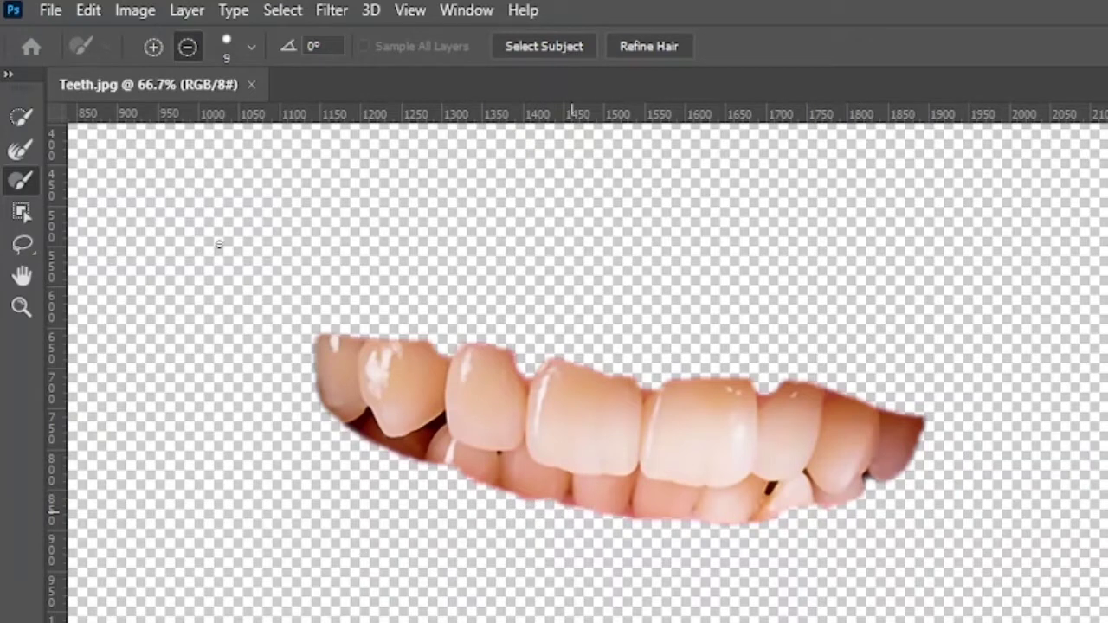
{"action": "key", "text": "alt"}
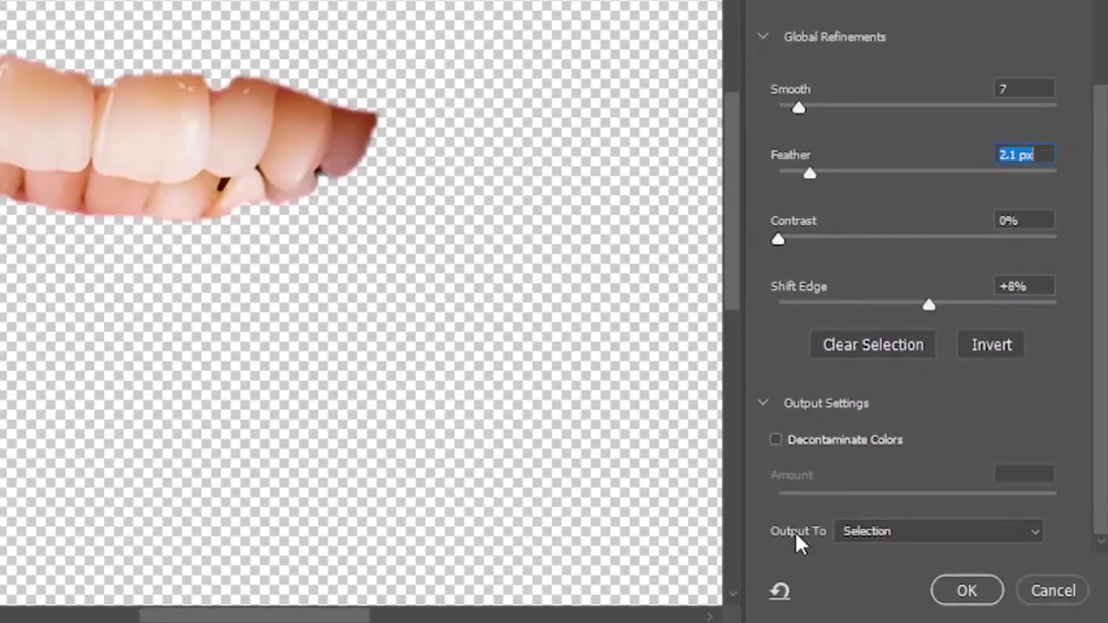
{"action": "left_click", "coordinate": [966, 590]}
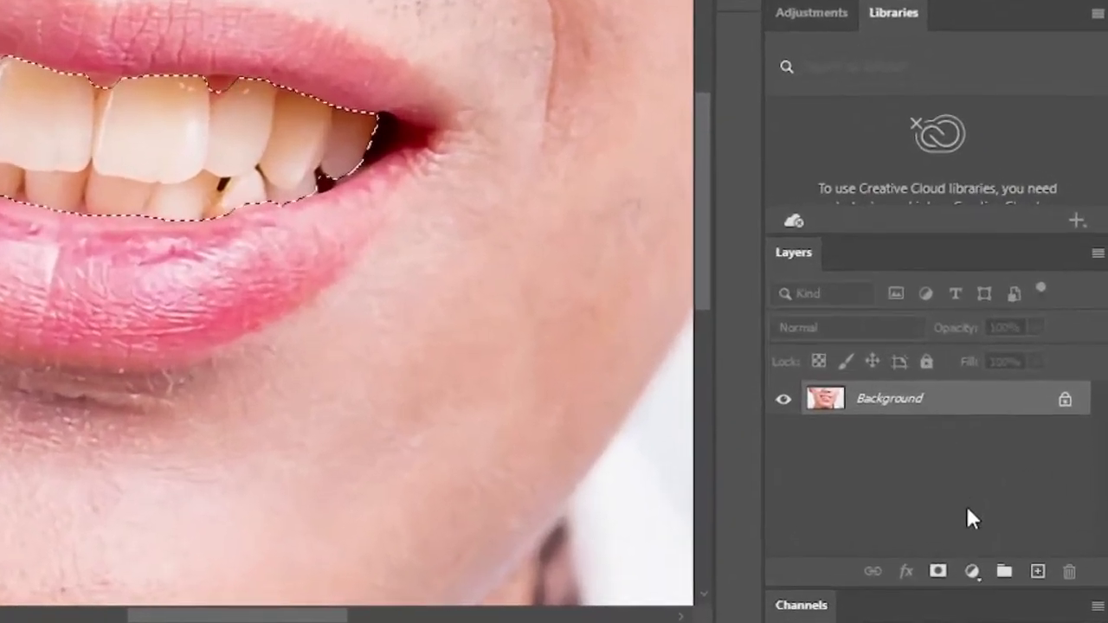
Add a Hue/Saturation adjustment masked to the teeth and reduce the Reds saturation to -56 by sampling a tooth.
{"action": "left_click", "coordinate": [971, 571]}
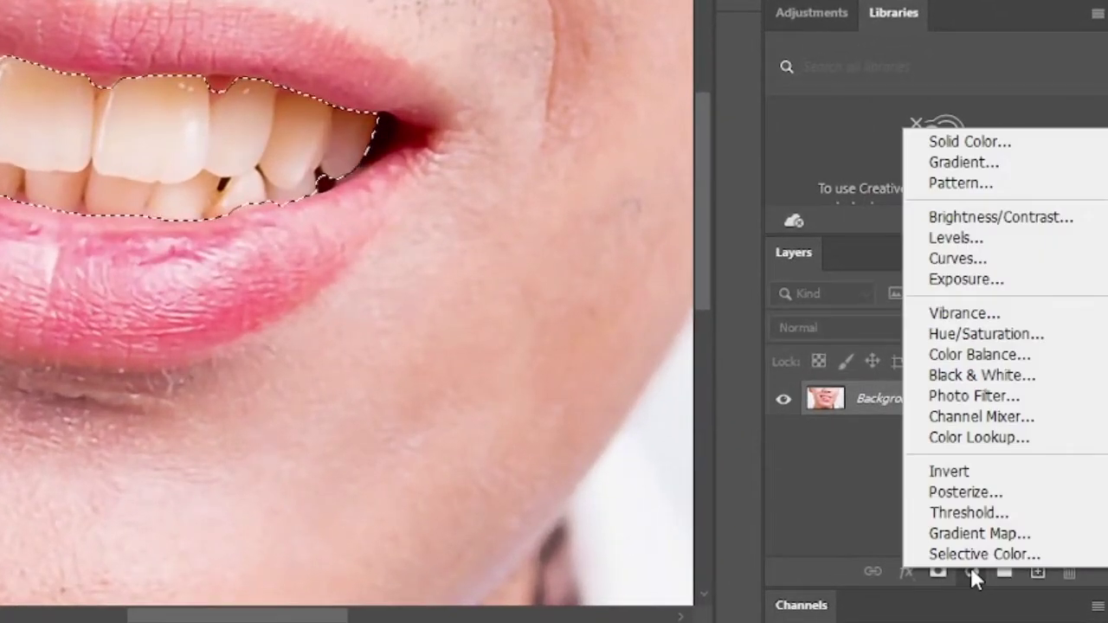
{"action": "left_click", "coordinate": [981, 333]}
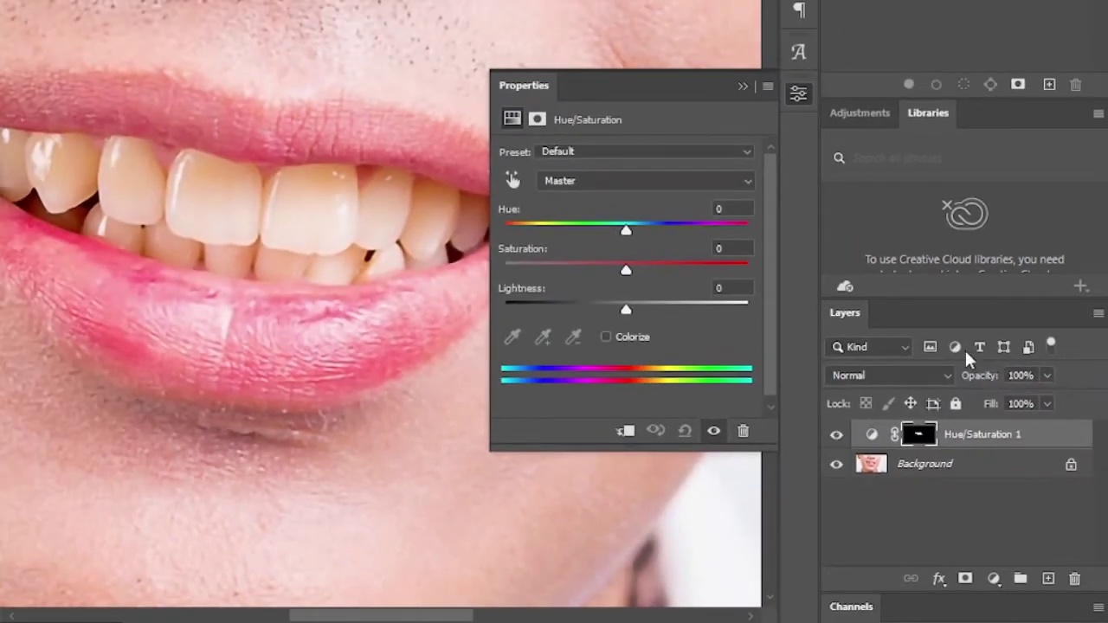
{"action": "left_click", "coordinate": [512, 180]}
{"action": "left_click_drag", "start_coordinate": [303, 214], "coordinate": [243, 210]}
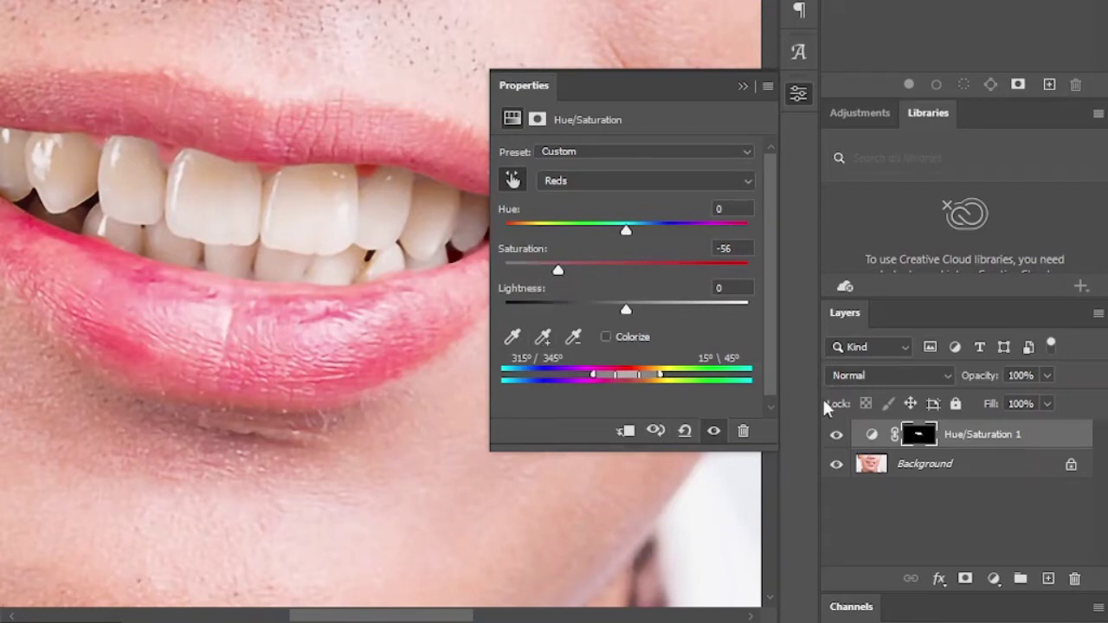
Compare the teeth with and without the Hue/Saturation adjustment and collapse its properties.
{"action": "left_click", "coordinate": [836, 440]}
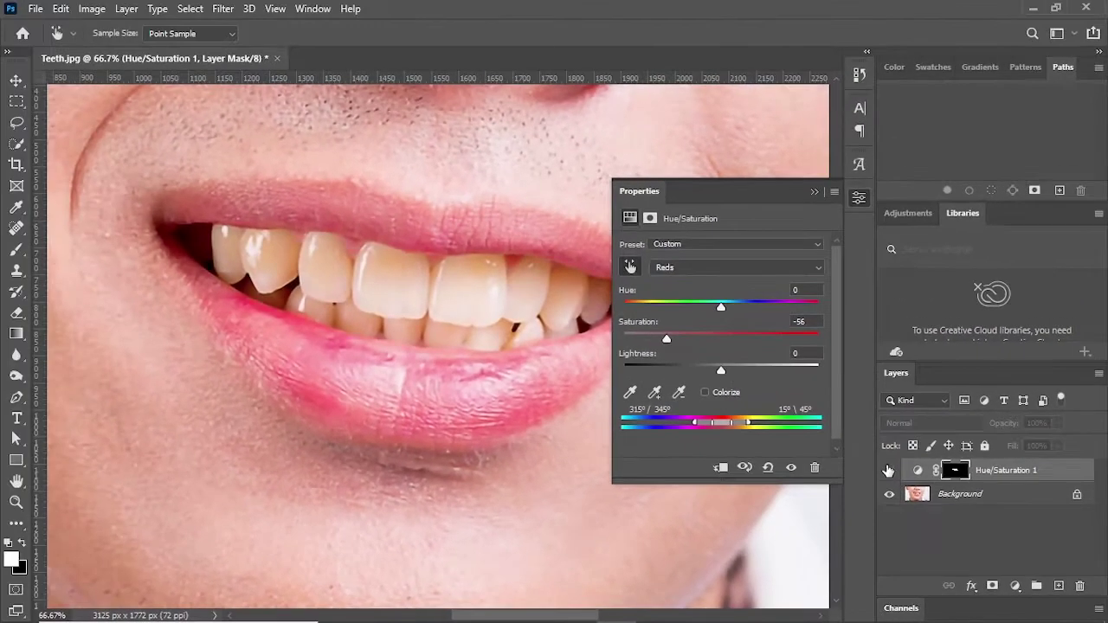
{"action": "left_click", "coordinate": [888, 470]}
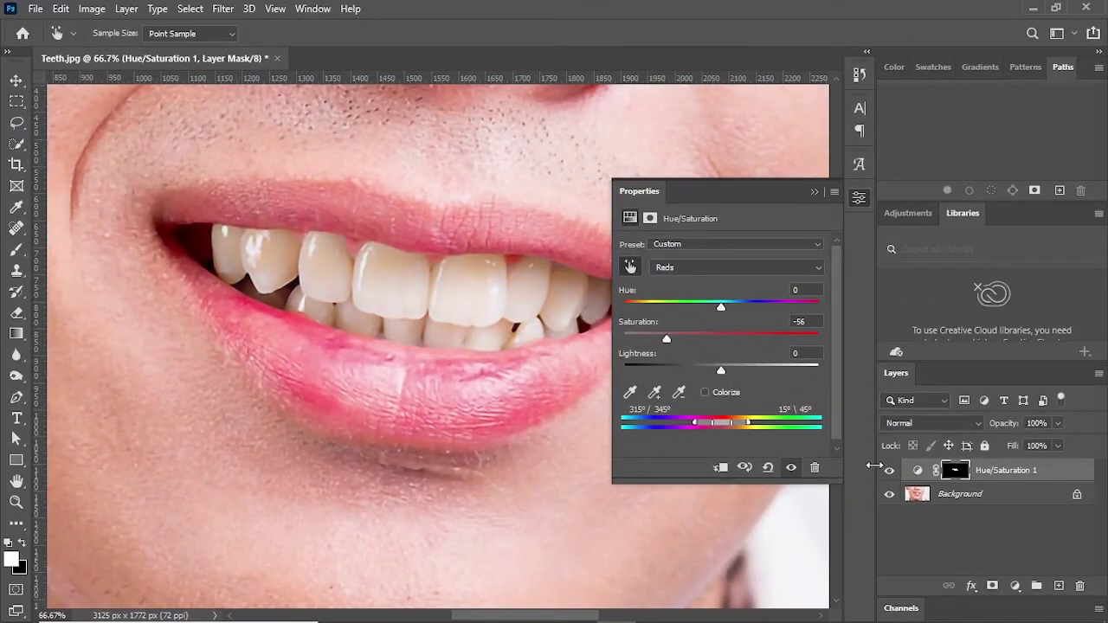
{"action": "left_click", "coordinate": [814, 191]}
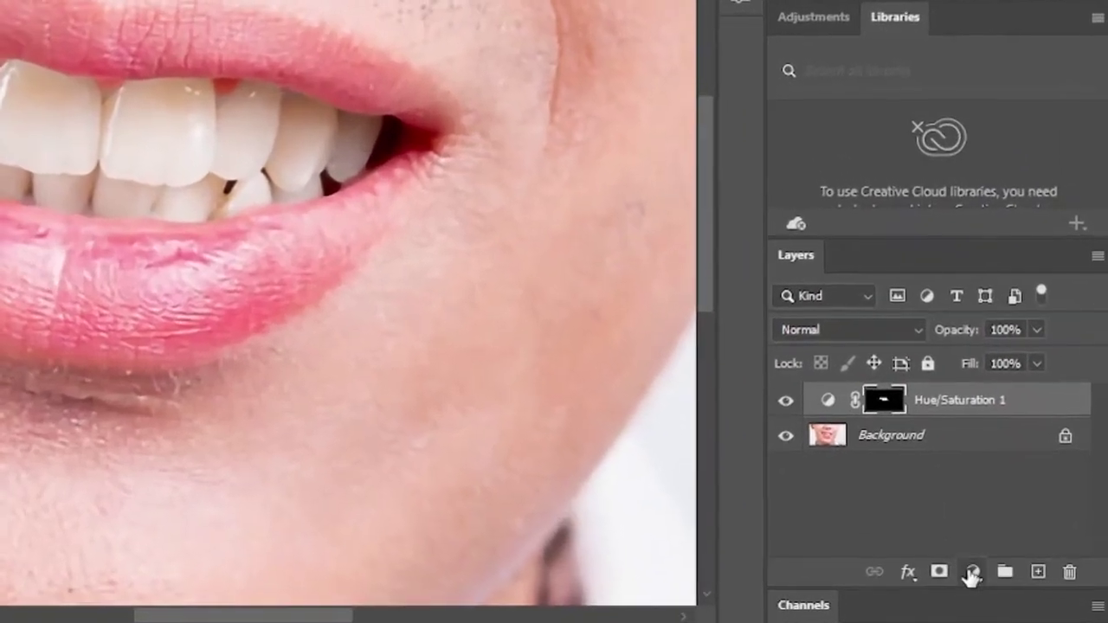
Add a Curves adjustment layer and brighten the image by raising the RGB curve with a highlight and a shadow point.
{"action": "left_click", "coordinate": [1014, 586]}
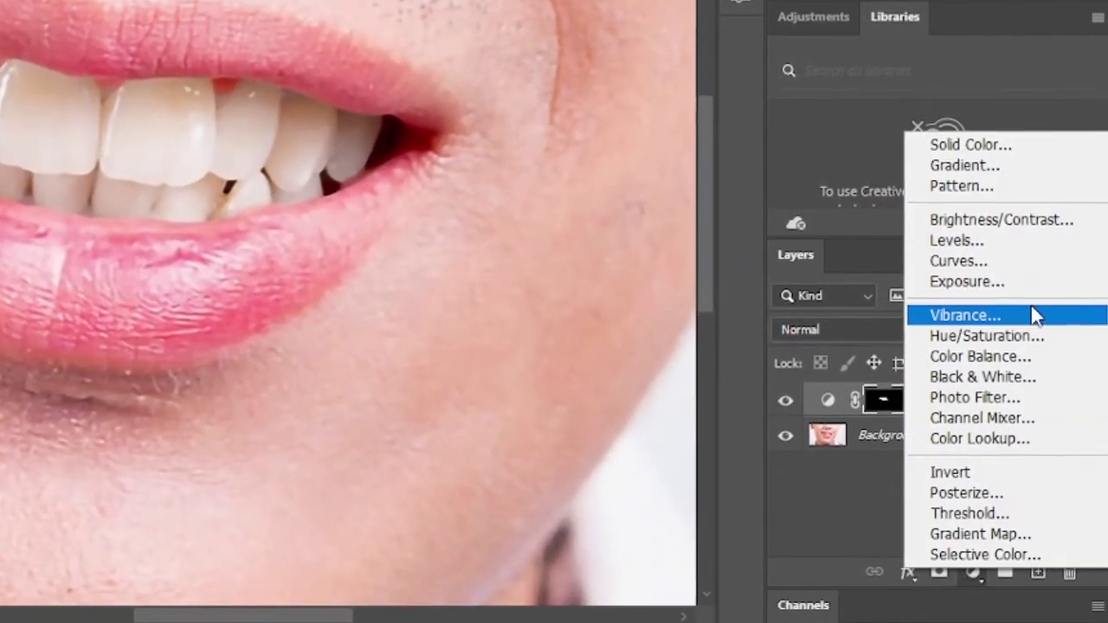
{"action": "left_click", "coordinate": [1027, 262]}
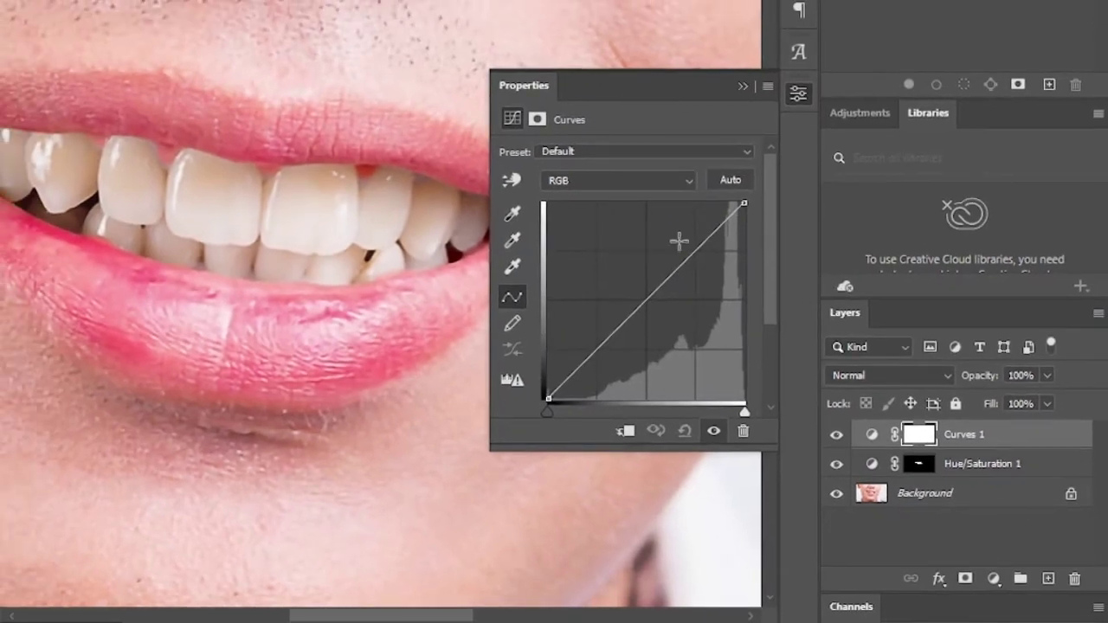
{"action": "left_click", "coordinate": [693, 250]}
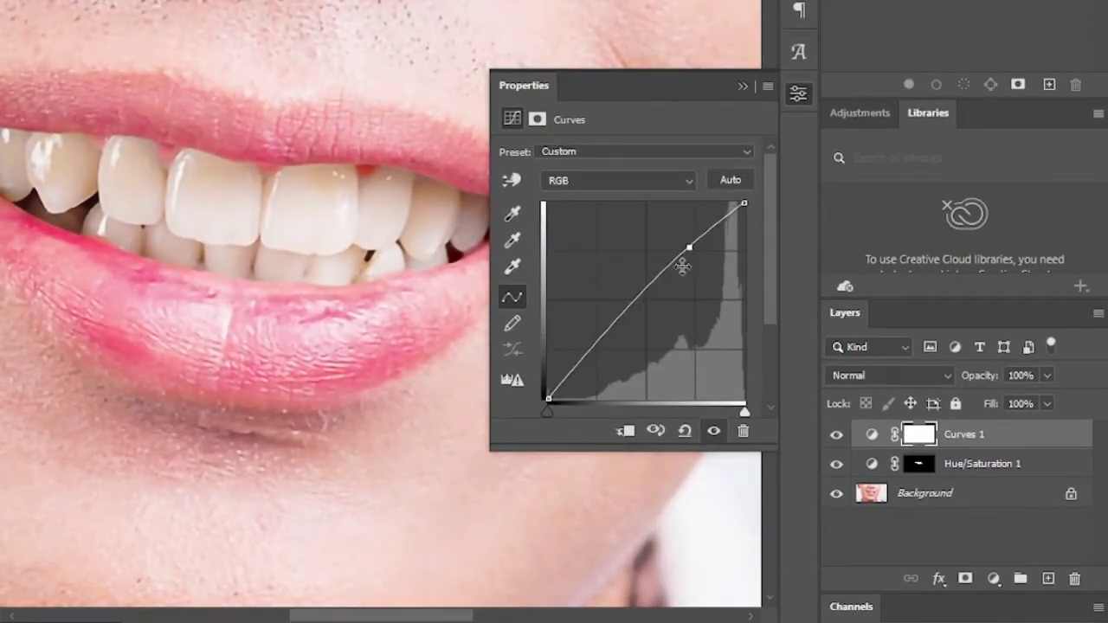
{"action": "left_click", "coordinate": [600, 333]}
{"action": "left_click_drag", "start_coordinate": [688, 248], "coordinate": [689, 245]}
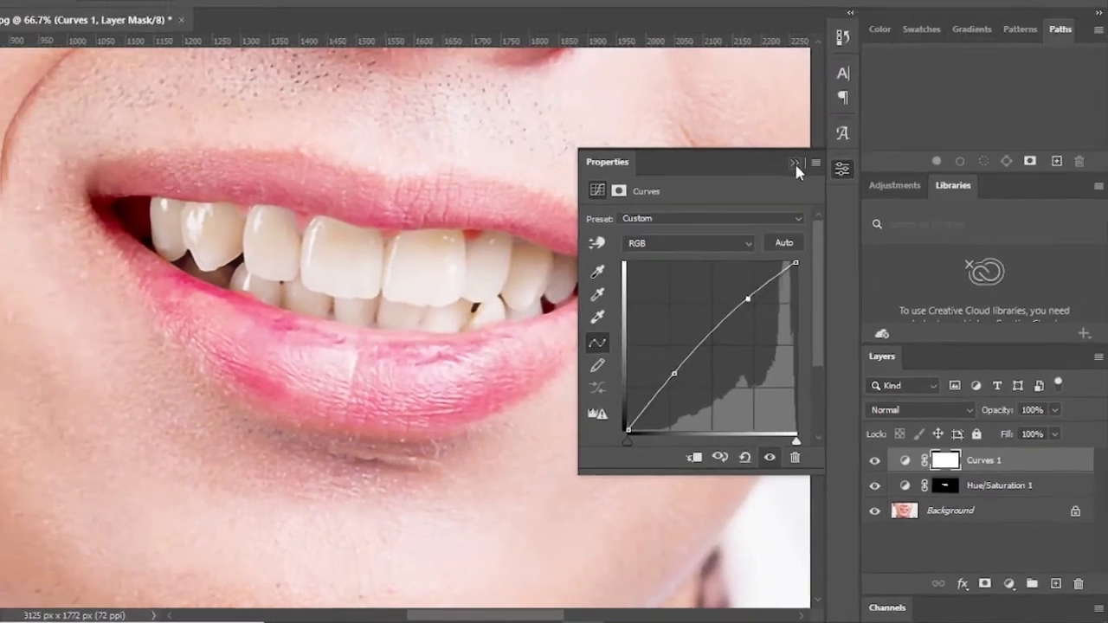
{"action": "left_click", "coordinate": [743, 86]}
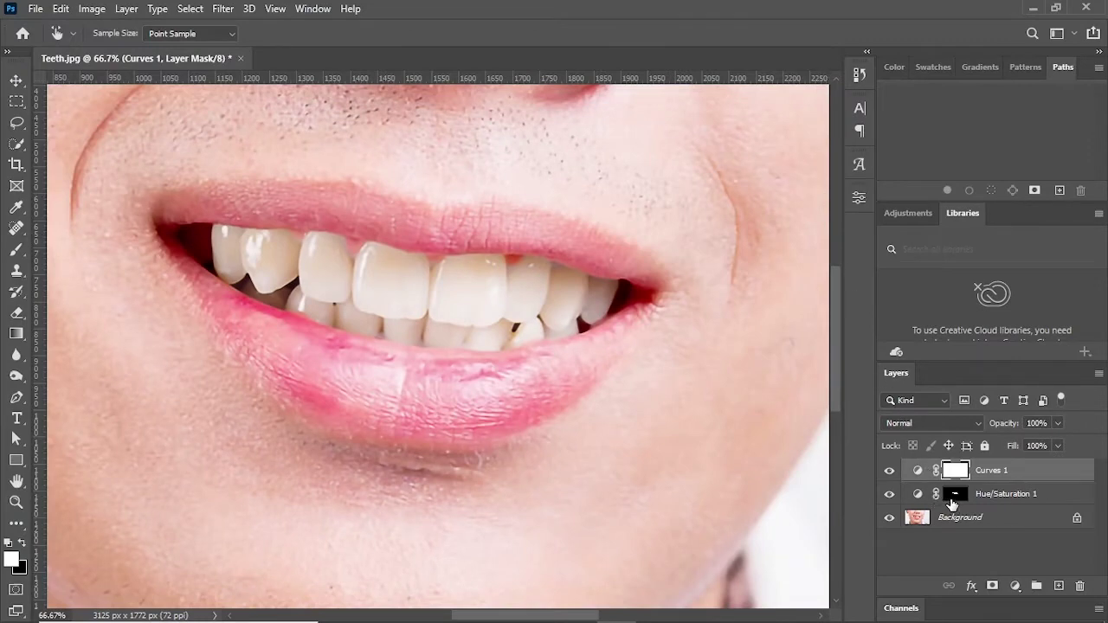
Replace the Curves mask with a copy of the Hue/Saturation layer's mask and compare the result with the original photo.
{"action": "left_click", "coordinate": [953, 499]}
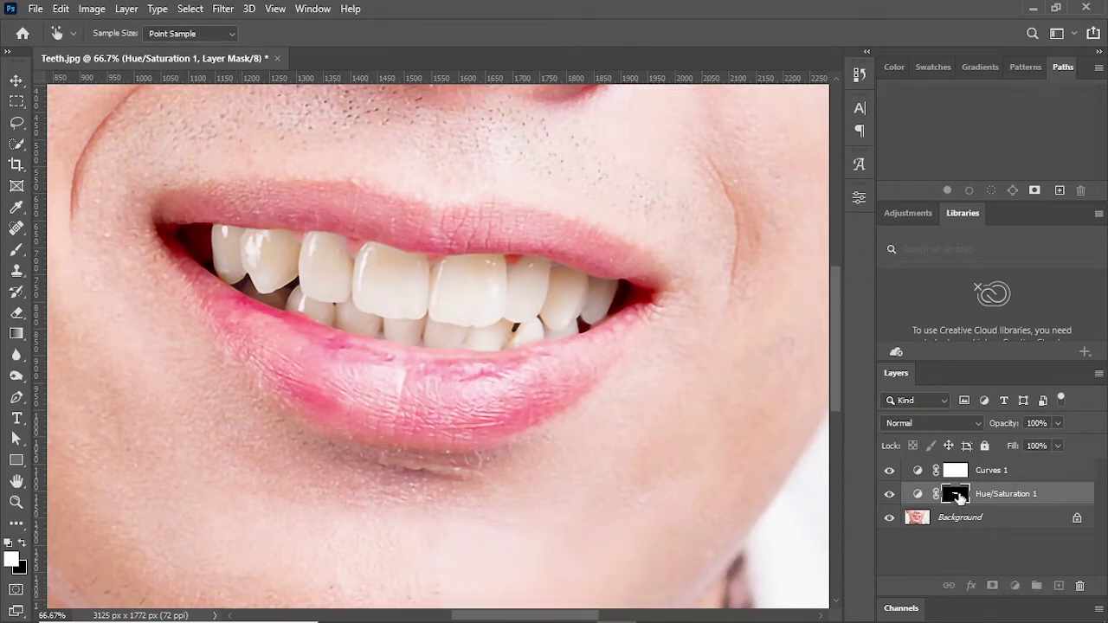
{"action": "left_click_drag", "start_coordinate": [956, 499], "coordinate": [957, 476]}
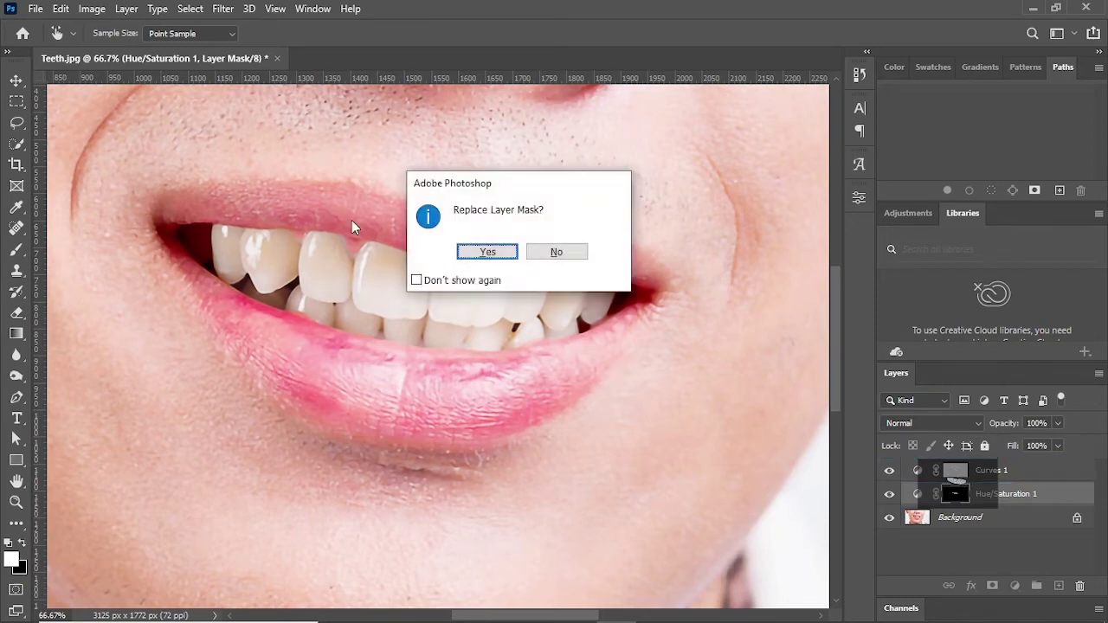
{"action": "left_click", "coordinate": [475, 255]}
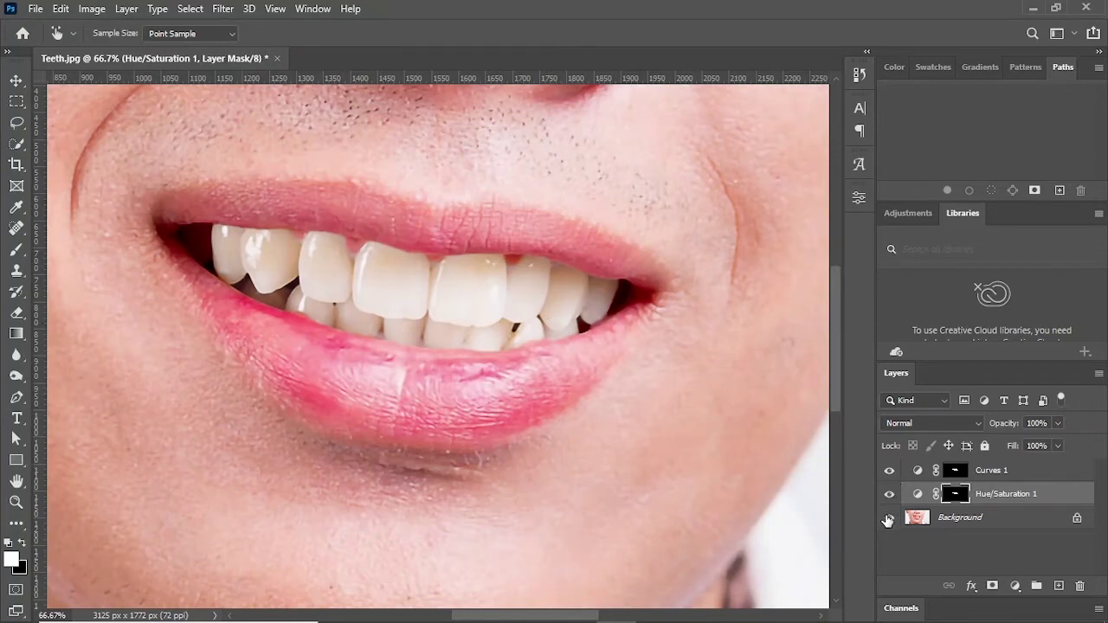
{"action": "left_click", "coordinate": [888, 518], "text": "alt"}
{"action": "left_click", "coordinate": [890, 519], "text": "alt"}
Add a new empty layer directly above the Background for retouching, with the teeth viewed at 100%.
{"action": "left_click", "coordinate": [16, 504]}
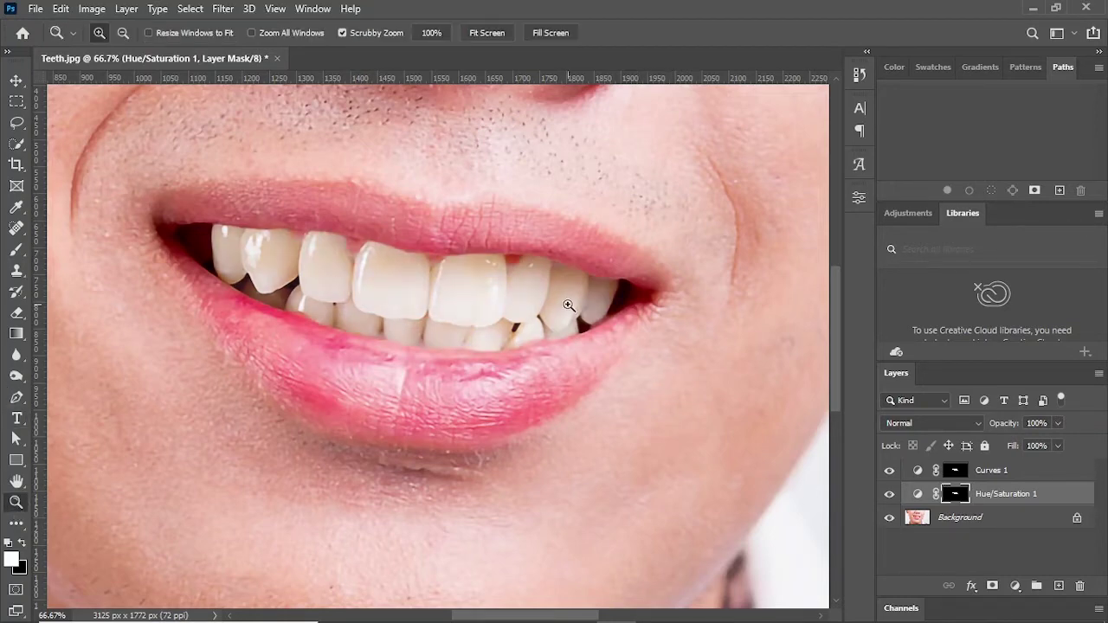
{"action": "left_click", "coordinate": [471, 259]}
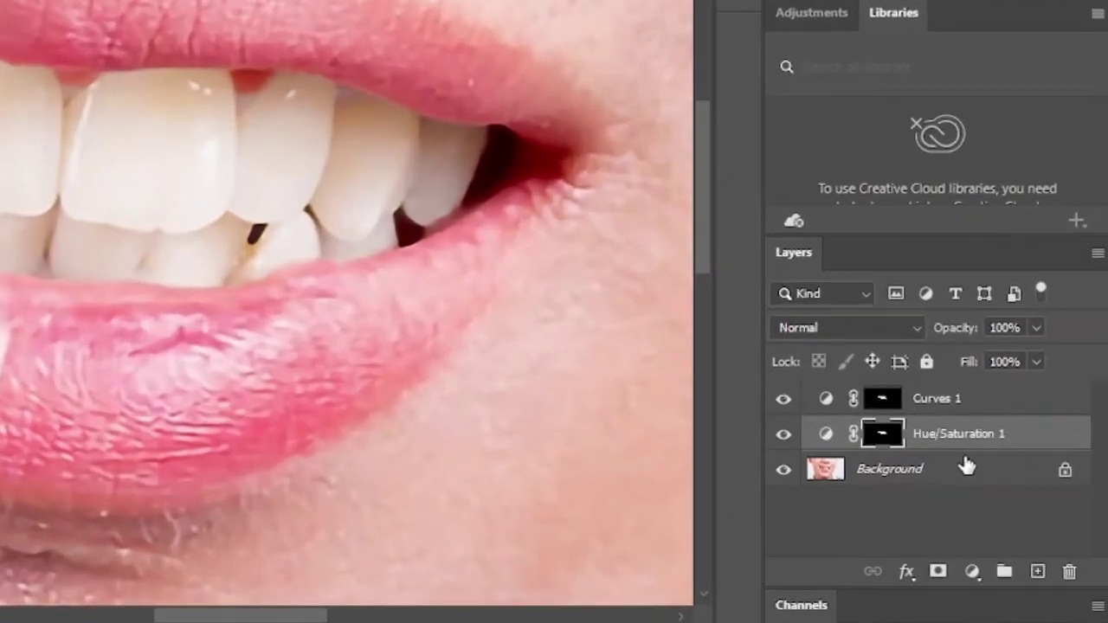
{"action": "key", "text": "ctrl+2"}
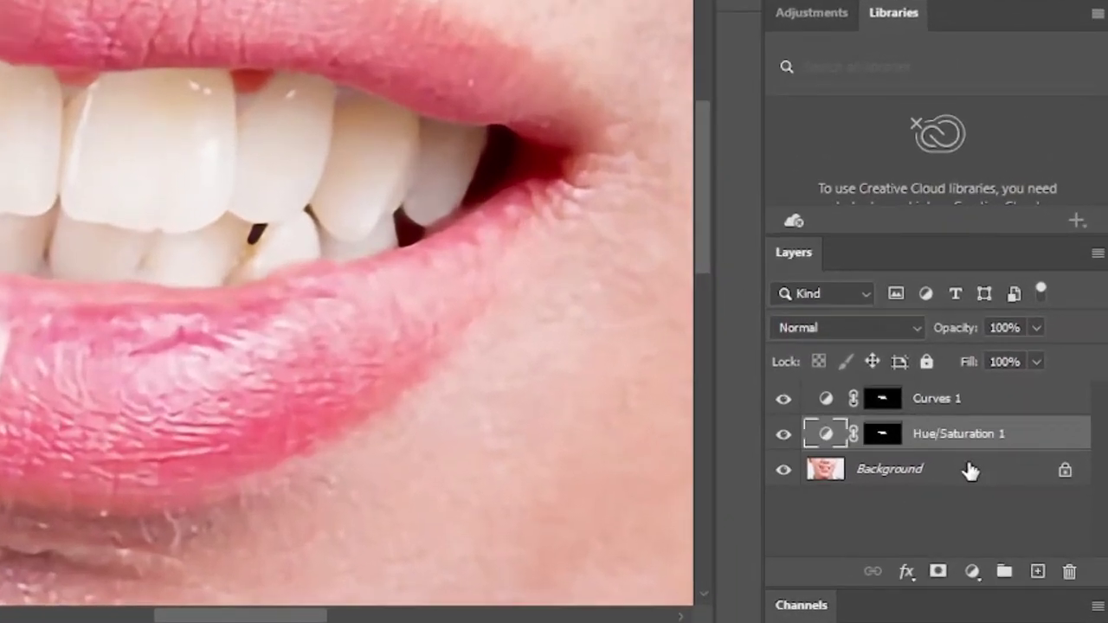
{"action": "left_click", "coordinate": [1036, 571]}
{"action": "left_click_drag", "start_coordinate": [965, 444], "coordinate": [965, 481]}
{"action": "key", "text": "ctrl+1"}
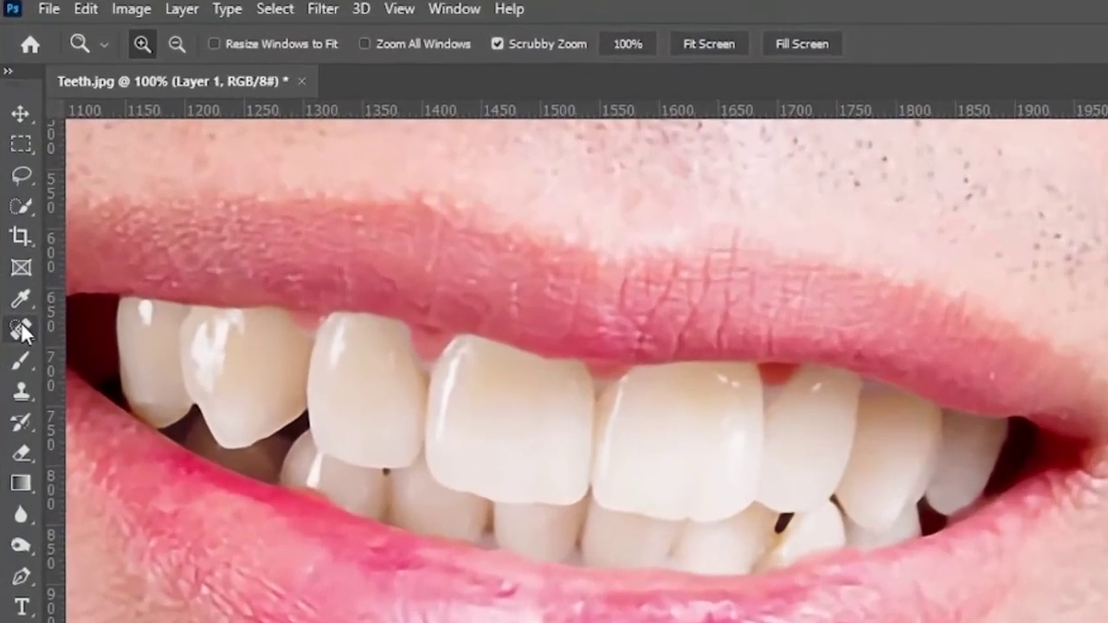
Choose the Healing Brush tool and set it to sample all layers.
{"action": "left_click", "coordinate": [22, 331]}
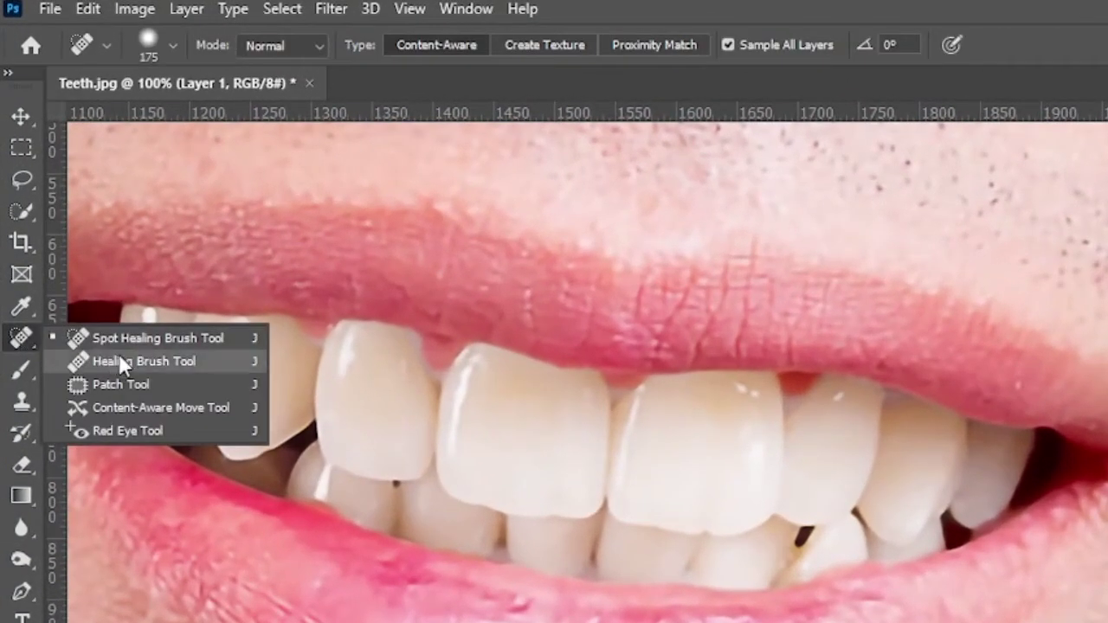
{"action": "left_click", "coordinate": [119, 357]}
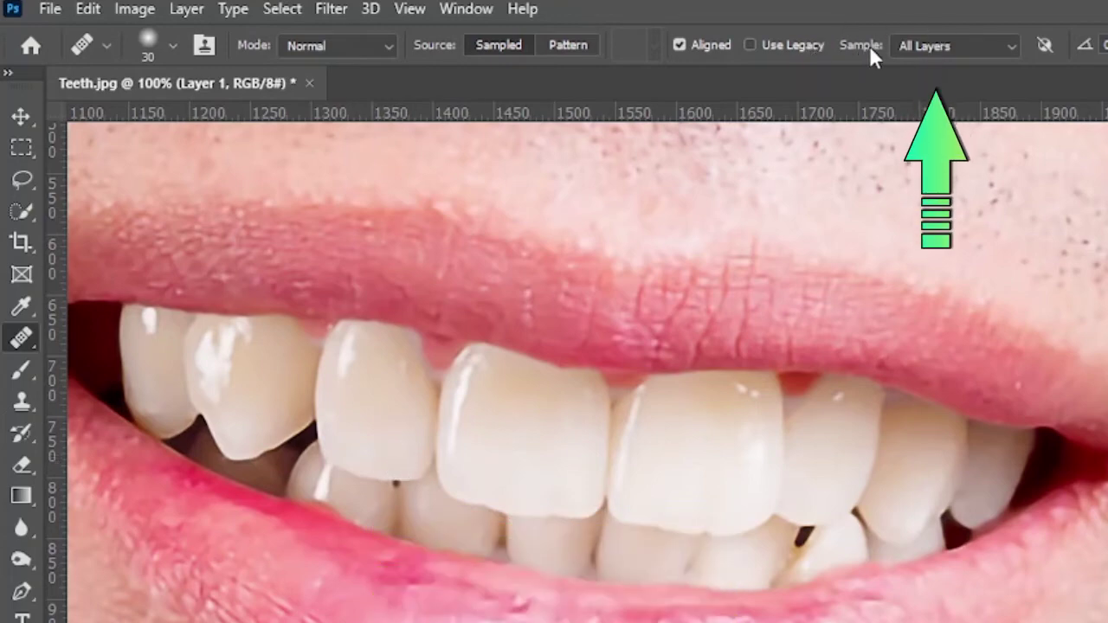
{"action": "left_click", "coordinate": [914, 47]}
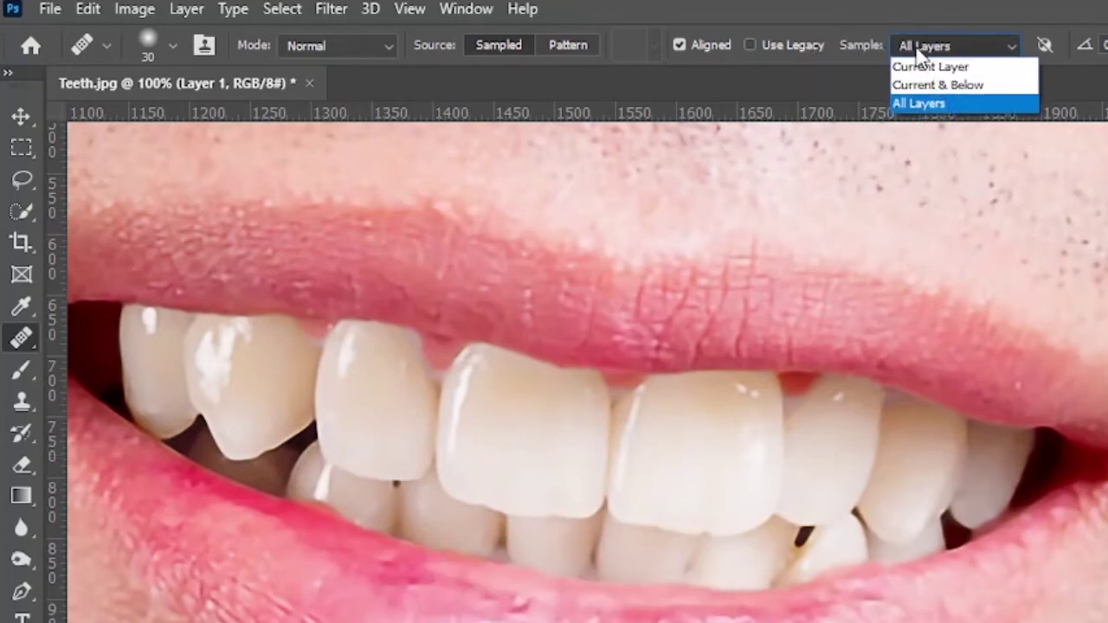
{"action": "left_click", "coordinate": [914, 105]}
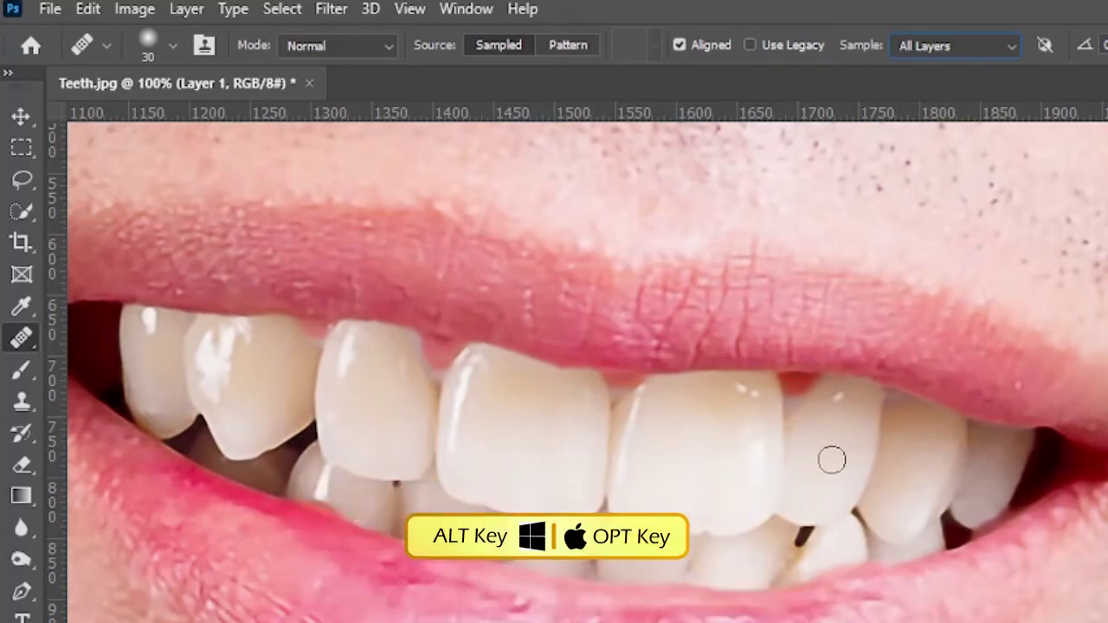
Sample clean enamel and heal the discoloured areas on the two large upper front teeth.
{"action": "key", "text": "alt"}
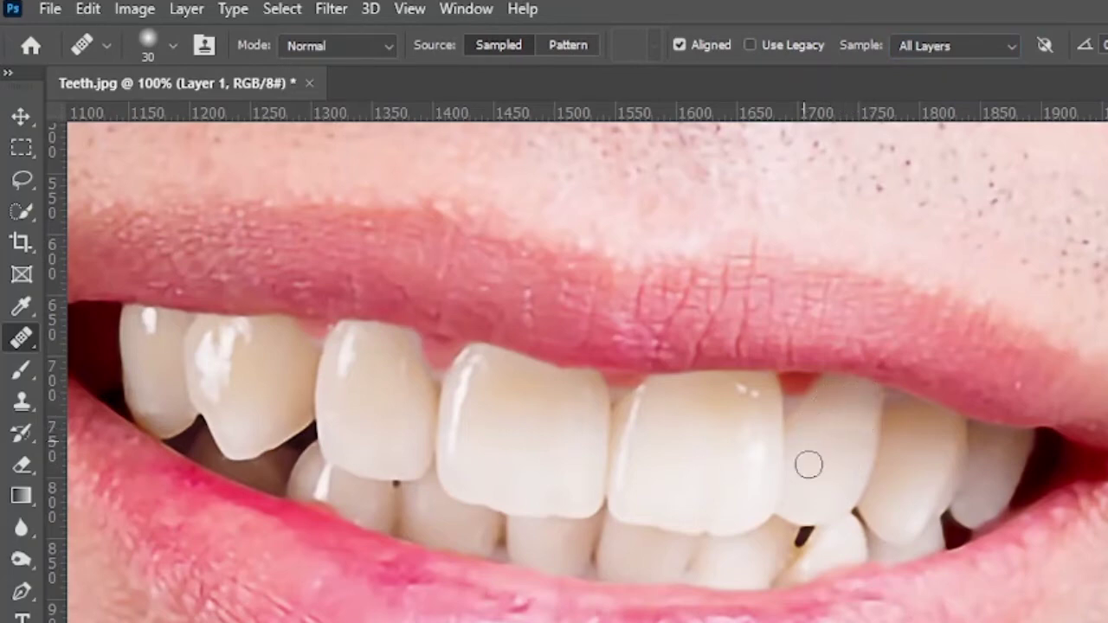
{"action": "left_click", "coordinate": [698, 465], "text": "alt"}
{"action": "mouse_move", "coordinate": [710, 389]}
{"action": "left_mouse_down"}
{"action": "mouse_move", "coordinate": [757, 389]}
{"action": "mouse_move", "coordinate": [764, 404]}
{"action": "mouse_move", "coordinate": [695, 391]}
{"action": "left_mouse_up"}
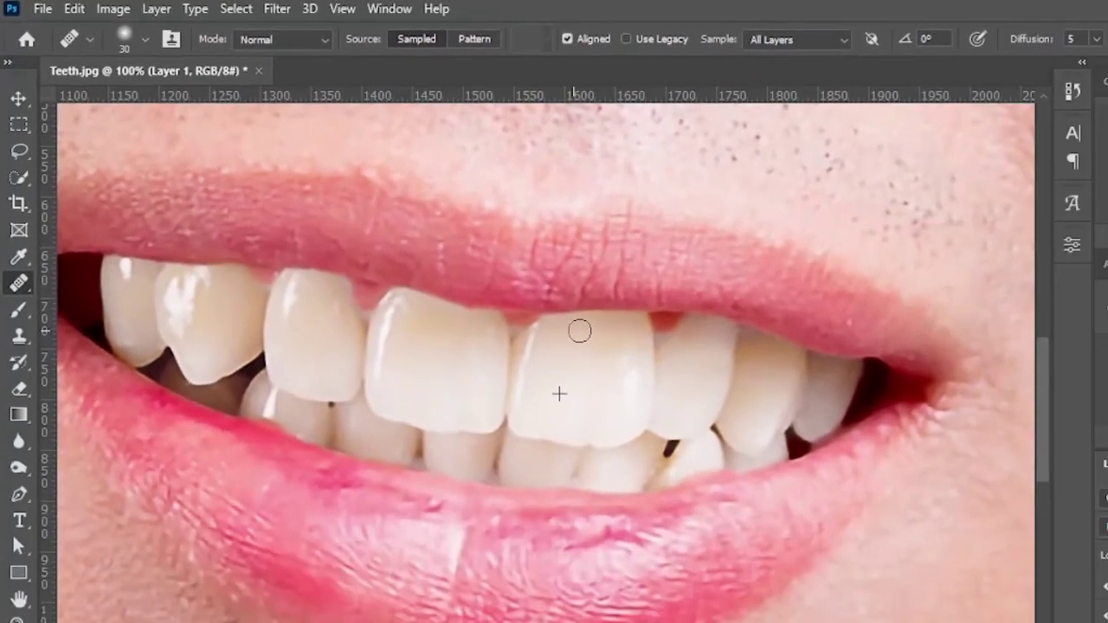
{"action": "right_click", "coordinate": [593, 347]}
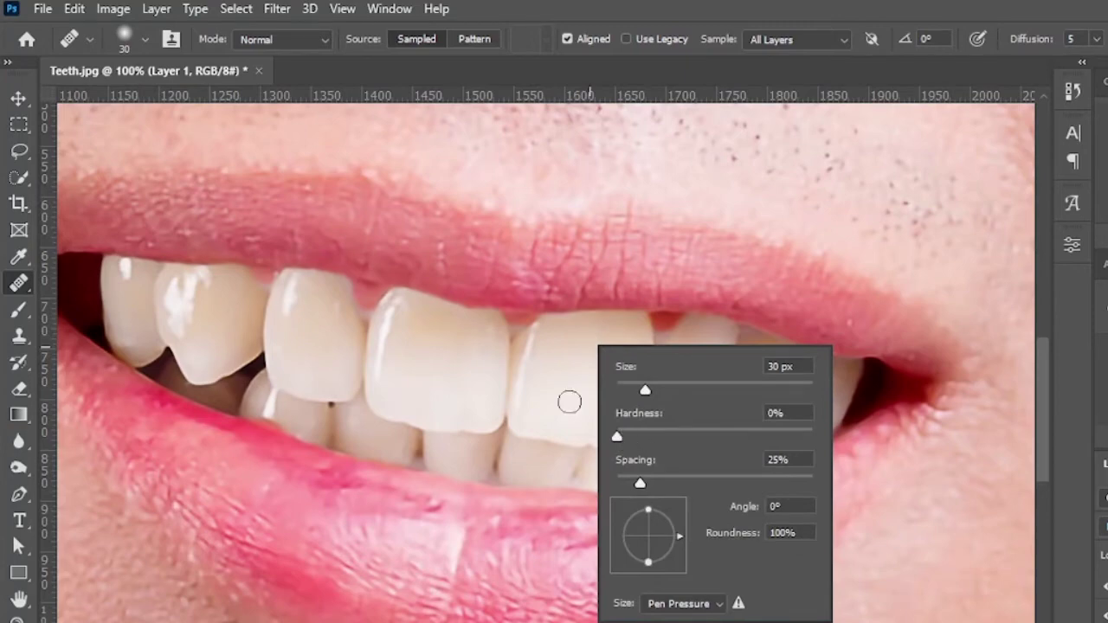
{"action": "left_click", "coordinate": [437, 374]}
{"action": "left_click_drag", "start_coordinate": [584, 398], "coordinate": [506, 390]}
{"action": "mouse_move", "coordinate": [535, 447]}
{"action": "left_mouse_down"}
{"action": "mouse_move", "coordinate": [498, 383]}
{"action": "mouse_move", "coordinate": [504, 417]}
{"action": "mouse_move", "coordinate": [523, 395]}
{"action": "mouse_move", "coordinate": [535, 413]}
{"action": "mouse_move", "coordinate": [496, 423]}
{"action": "mouse_move", "coordinate": [525, 470]}
{"action": "mouse_move", "coordinate": [558, 474]}
{"action": "mouse_move", "coordinate": [498, 404]}
{"action": "mouse_move", "coordinate": [530, 391]}
{"action": "left_mouse_up"}
{"action": "left_click", "coordinate": [531, 458], "text": "alt"}
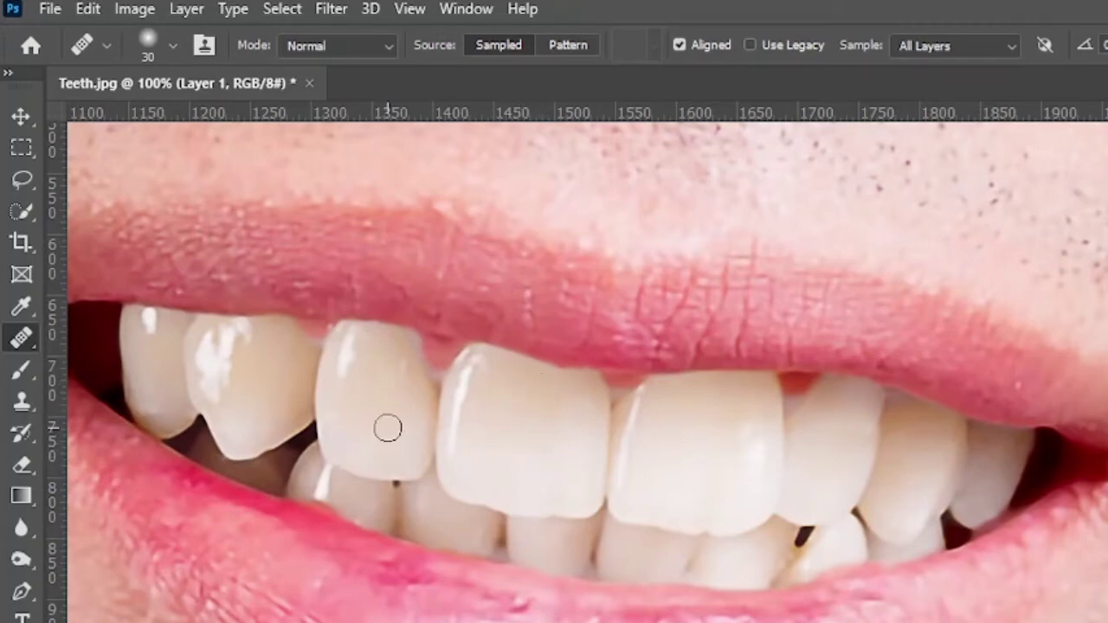
Sample clean enamel and heal the discoloured areas on the upper lateral incisor and the pointed canine beside it.
{"action": "left_click", "coordinate": [386, 428], "text": "alt"}
{"action": "mouse_move", "coordinate": [356, 349]}
{"action": "left_mouse_down"}
{"action": "mouse_move", "coordinate": [385, 350]}
{"action": "mouse_move", "coordinate": [405, 381]}
{"action": "mouse_move", "coordinate": [399, 344]}
{"action": "mouse_move", "coordinate": [373, 373]}
{"action": "left_mouse_up"}
{"action": "left_click", "coordinate": [386, 419], "text": "alt"}
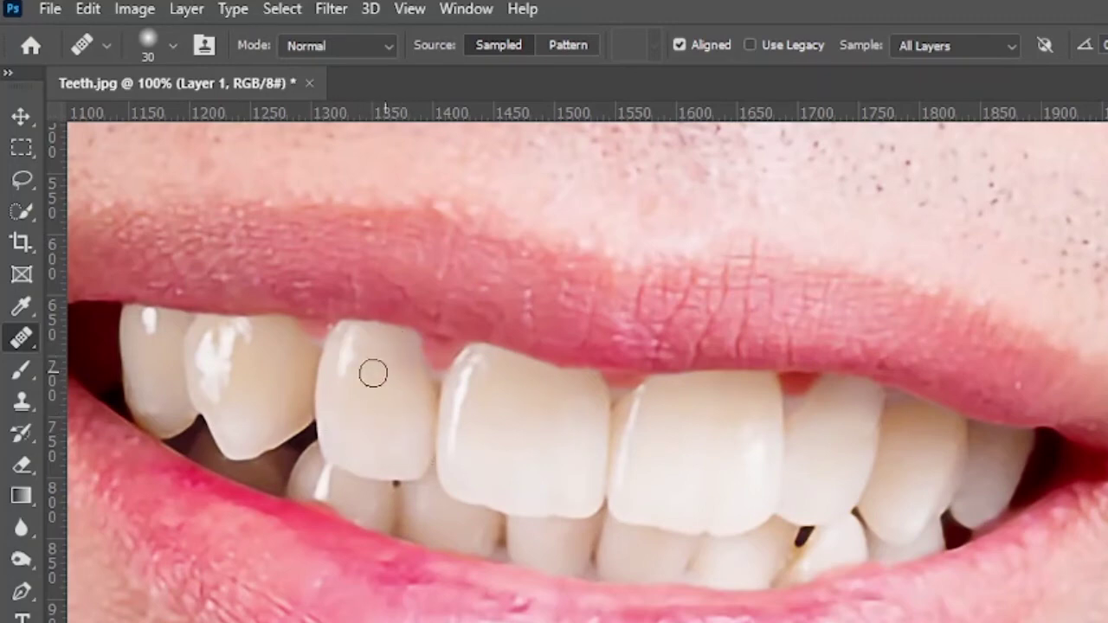
{"action": "mouse_move", "coordinate": [271, 380]}
{"action": "left_mouse_down"}
{"action": "mouse_move", "coordinate": [280, 342]}
{"action": "mouse_move", "coordinate": [266, 340]}
{"action": "mouse_move", "coordinate": [265, 379]}
{"action": "mouse_move", "coordinate": [278, 380]}
{"action": "mouse_move", "coordinate": [206, 374]}
{"action": "mouse_move", "coordinate": [228, 338]}
{"action": "left_mouse_up"}
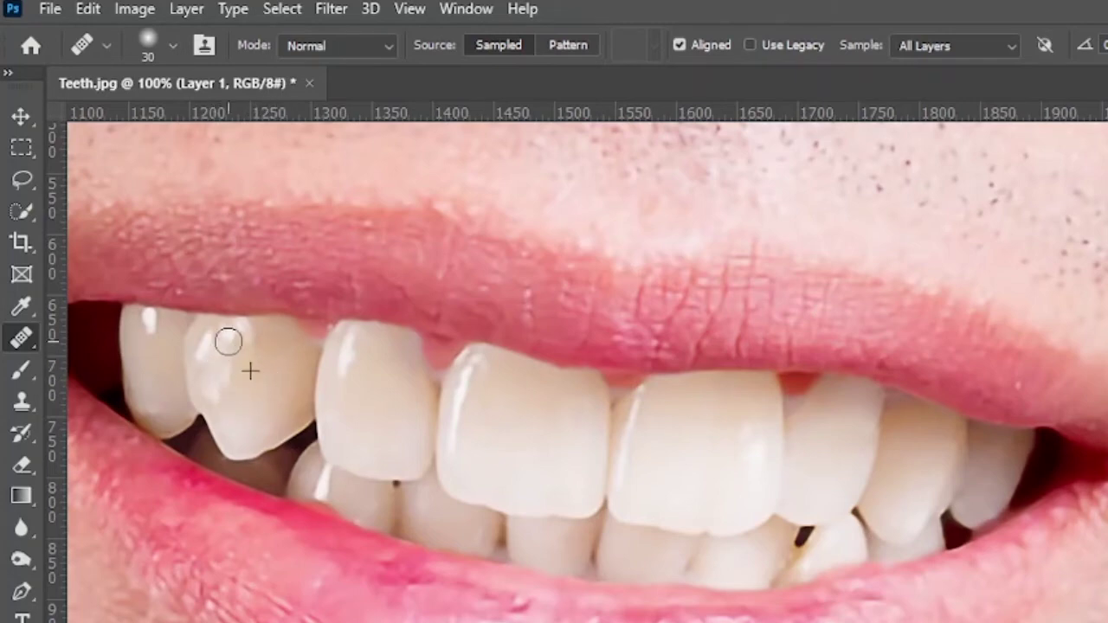
Heal the discoloration on the outermost upper tooth beside the canine and on the lower row of teeth.
{"action": "left_click", "coordinate": [151, 372], "text": "alt"}
{"action": "left_click_drag", "start_coordinate": [166, 416], "coordinate": [170, 421]}
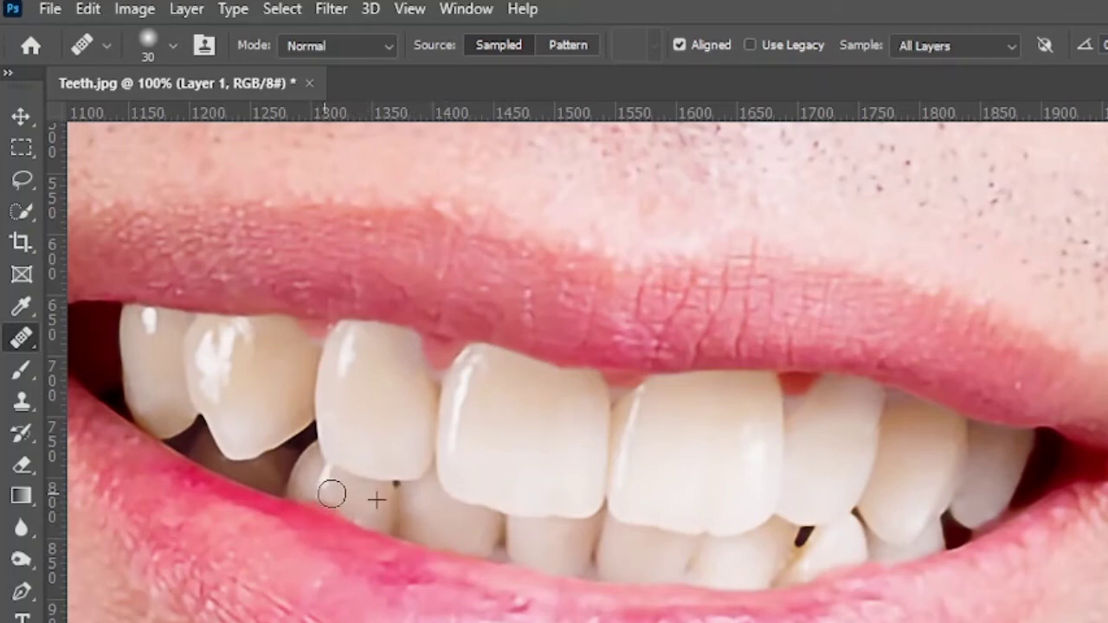
{"action": "mouse_move", "coordinate": [331, 493]}
{"action": "left_mouse_down"}
{"action": "mouse_move", "coordinate": [429, 523]}
{"action": "mouse_move", "coordinate": [459, 515]}
{"action": "mouse_move", "coordinate": [606, 545]}
{"action": "mouse_move", "coordinate": [824, 564]}
{"action": "mouse_move", "coordinate": [804, 564]}
{"action": "left_mouse_up"}
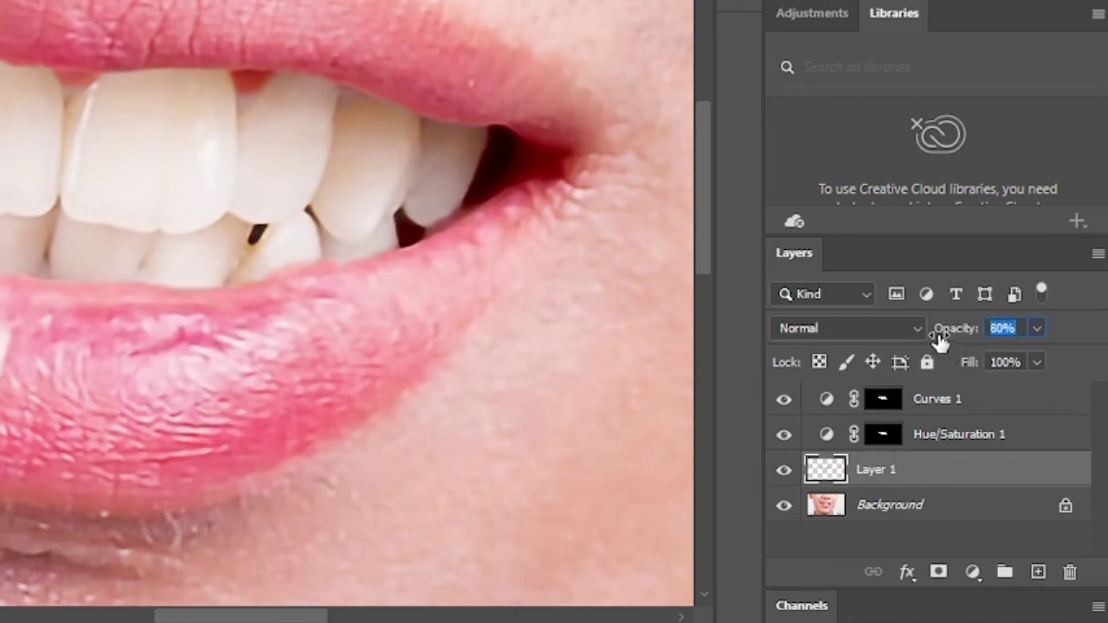
Lower the retouching layer's opacity to 79% and compare the whole retouched image with the original photo.
{"action": "left_click_drag", "start_coordinate": [941, 340], "coordinate": [926, 364]}
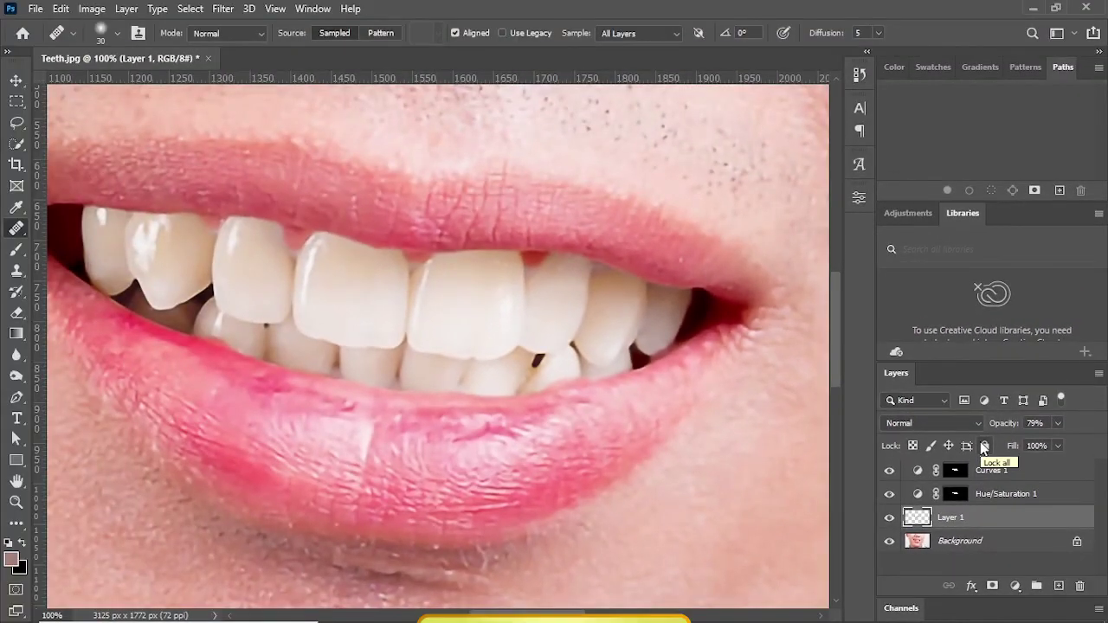
{"action": "key", "text": "ctrl+0"}
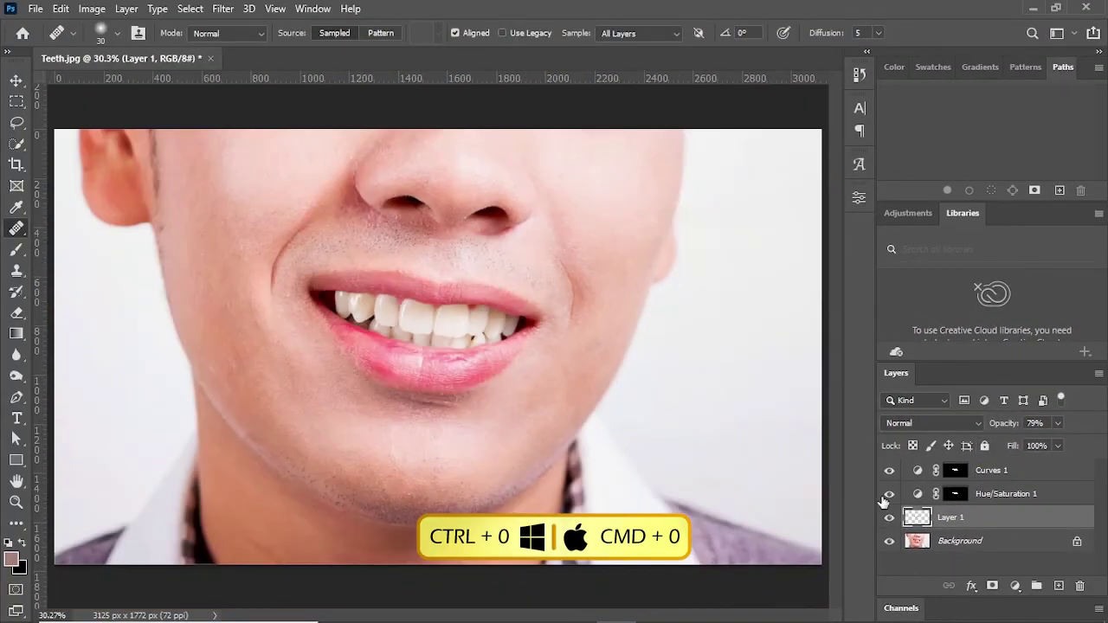
{"action": "left_click", "coordinate": [885, 548], "text": "alt"}
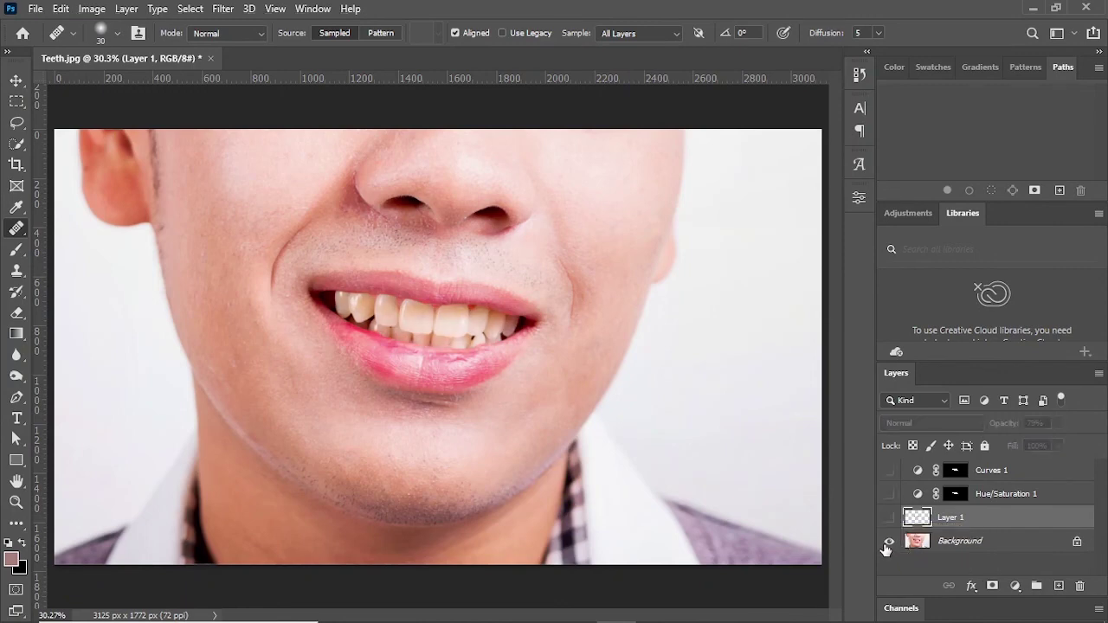
{"action": "left_click", "coordinate": [885, 547], "text": "alt"}
{"action": "left_click", "coordinate": [885, 548], "text": "alt"}
{"action": "left_click", "coordinate": [886, 547], "text": "alt"}
{"action": "left_click", "coordinate": [885, 548], "text": "alt"}
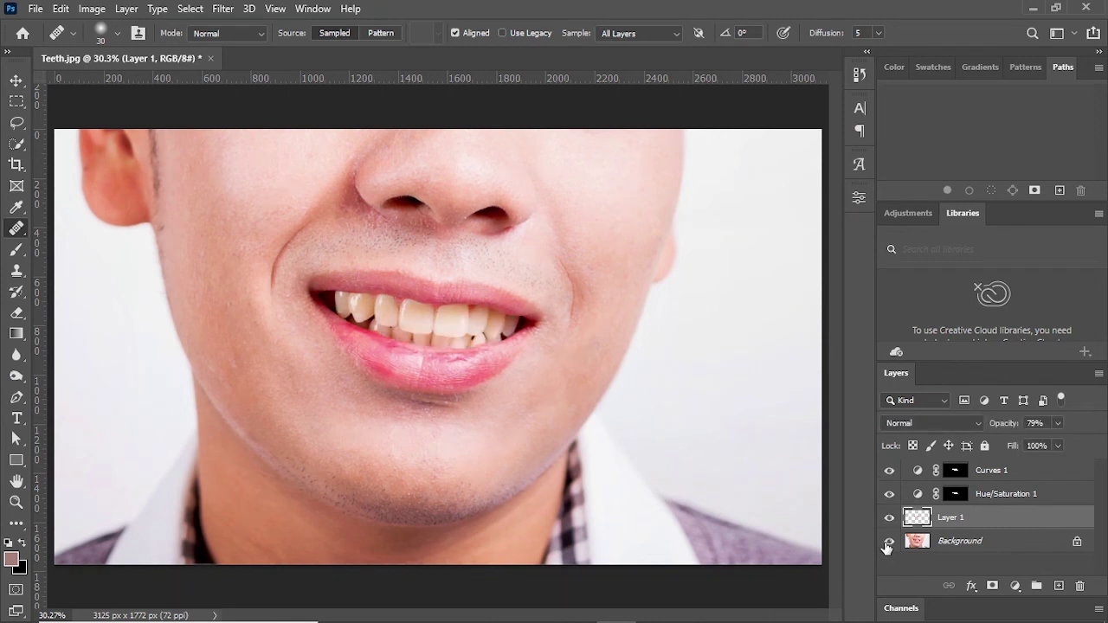
{"action": "left_click", "coordinate": [885, 548], "text": "alt"}
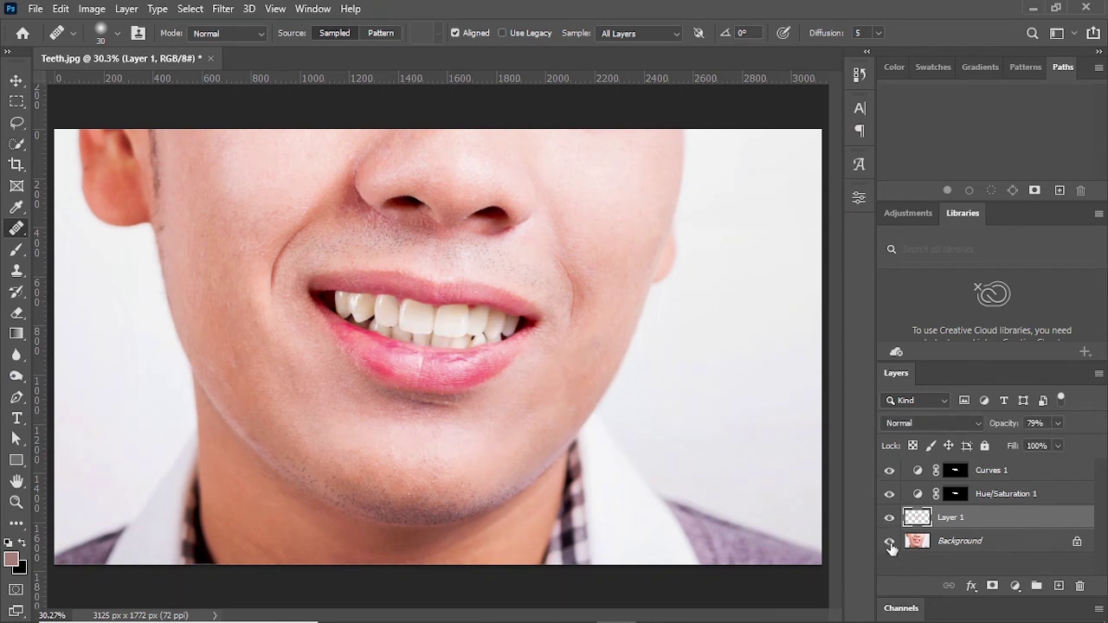